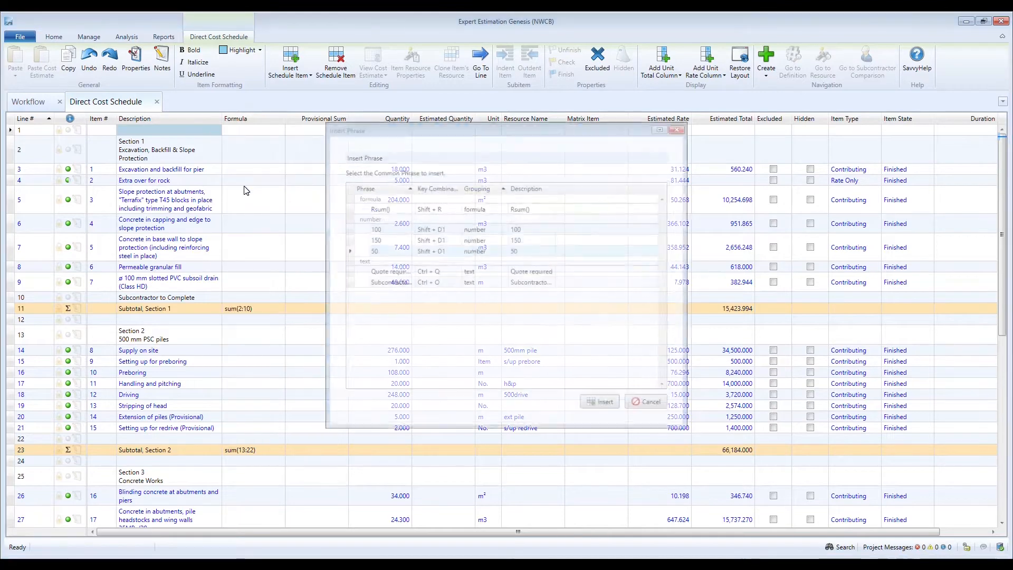
# Insert the common phrase "Quote required" into the description of schedule line 1.
pyautogui.click(376, 271)
pyautogui.click(596, 405)
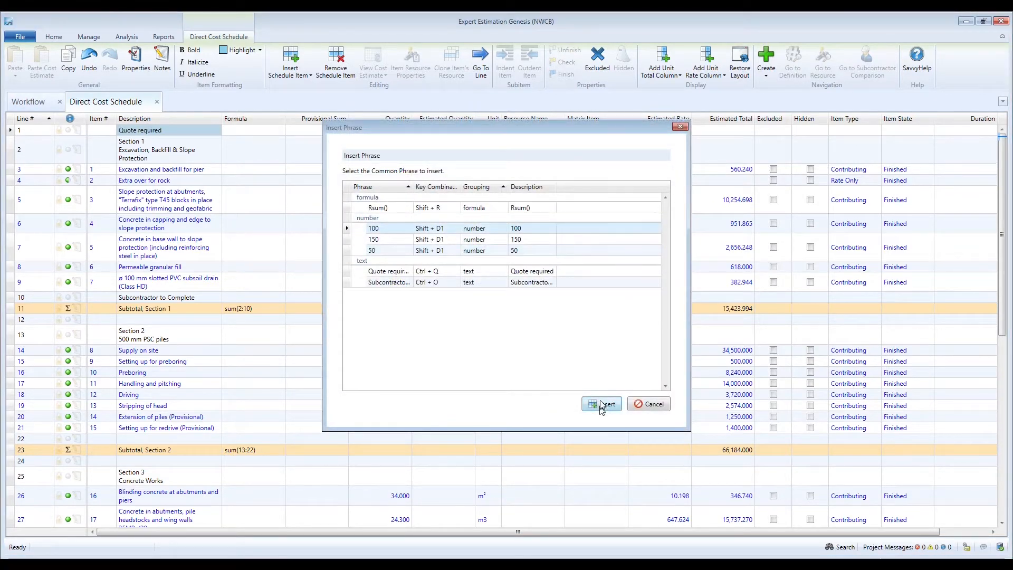
pyautogui.click(601, 404)
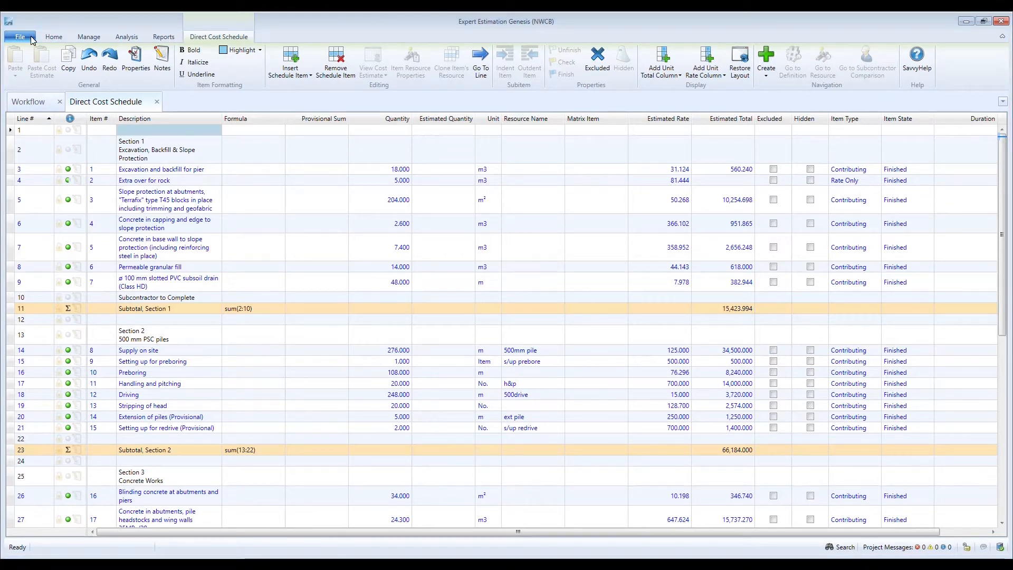
# In the Common Phrases options, add the phrase #QTY with the key combination Shift + Q.
pyautogui.click(30, 36)
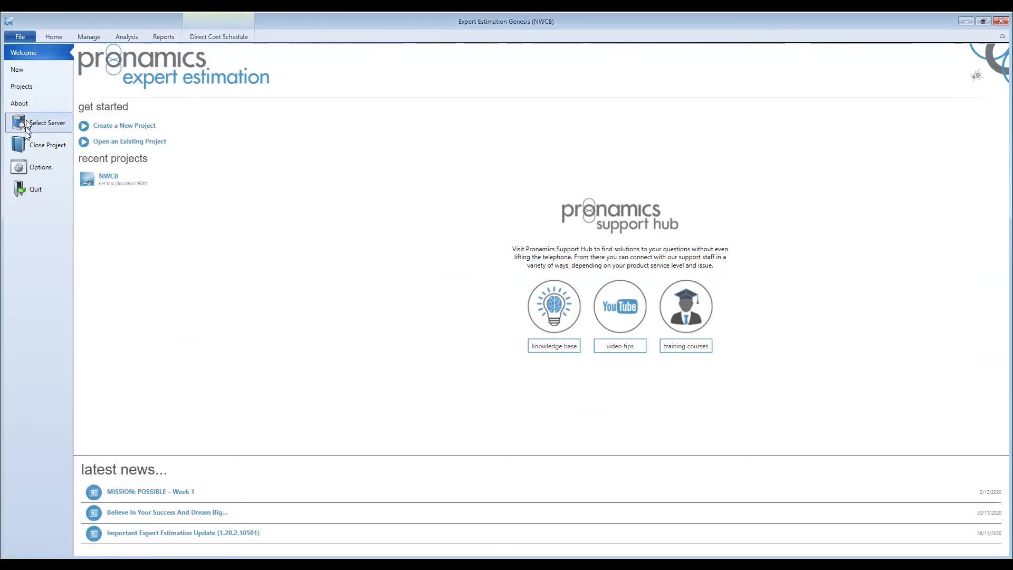
pyautogui.click(53, 167)
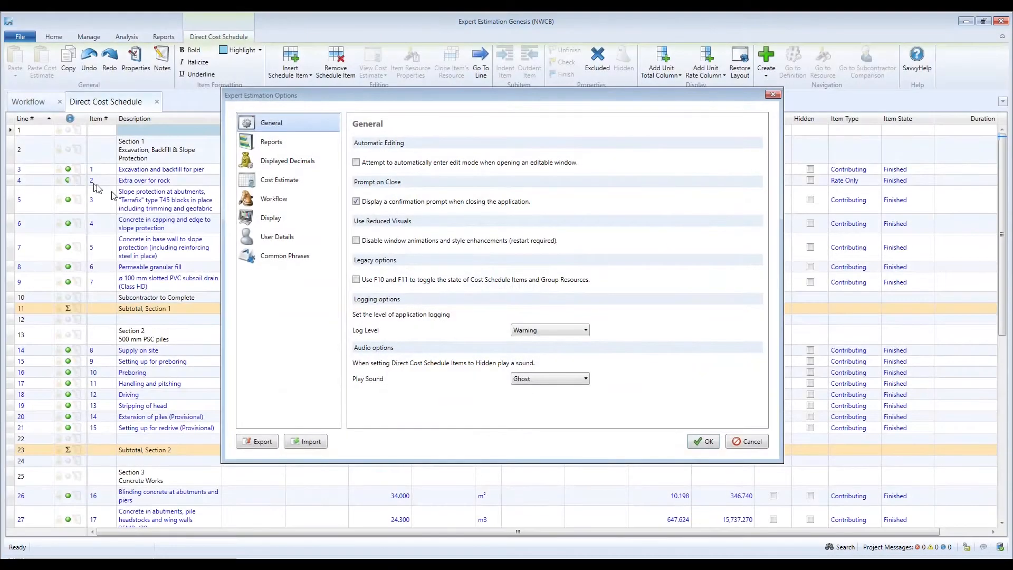
pyautogui.click(324, 259)
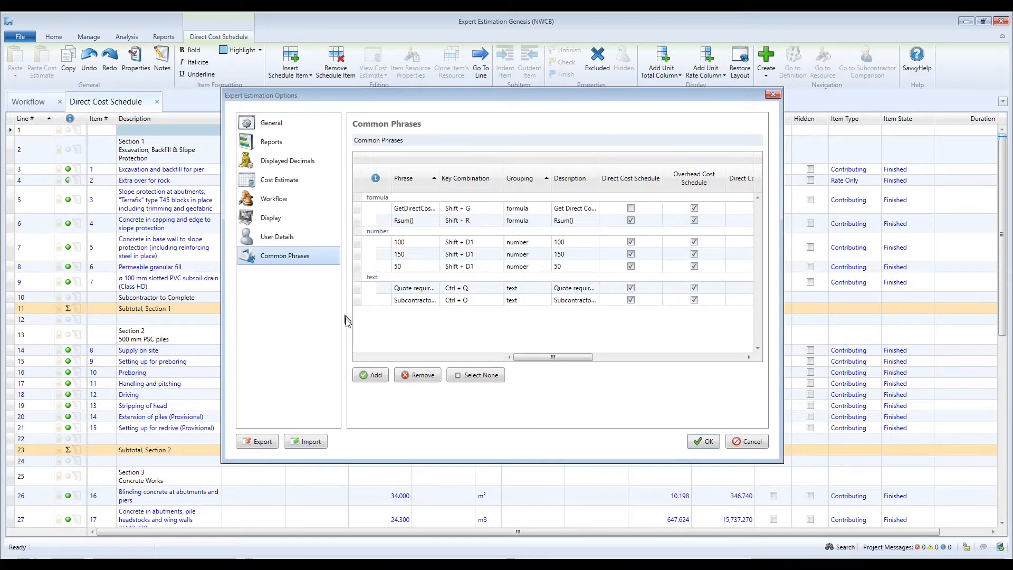
pyautogui.click(375, 375)
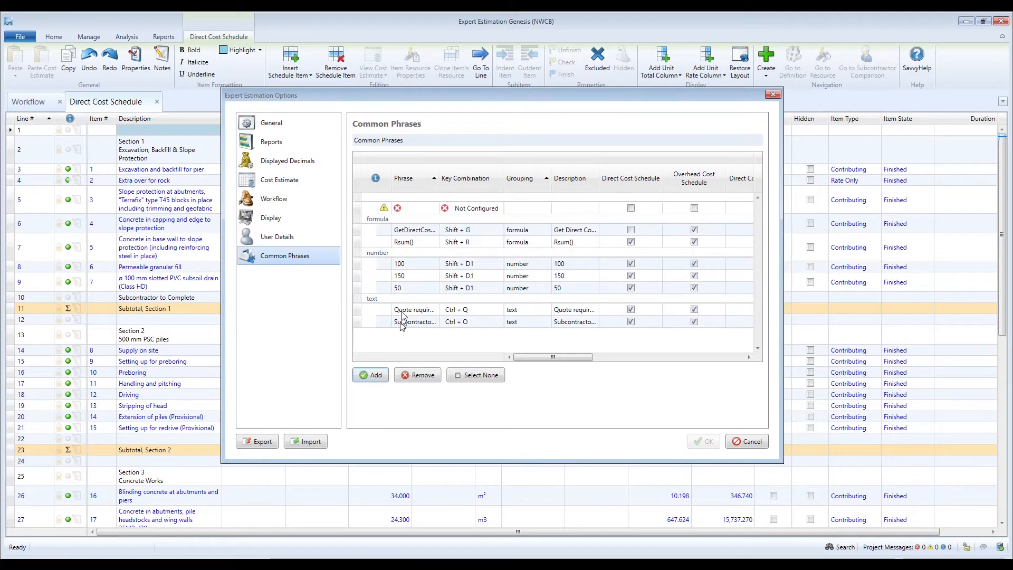
pyautogui.click(406, 208)
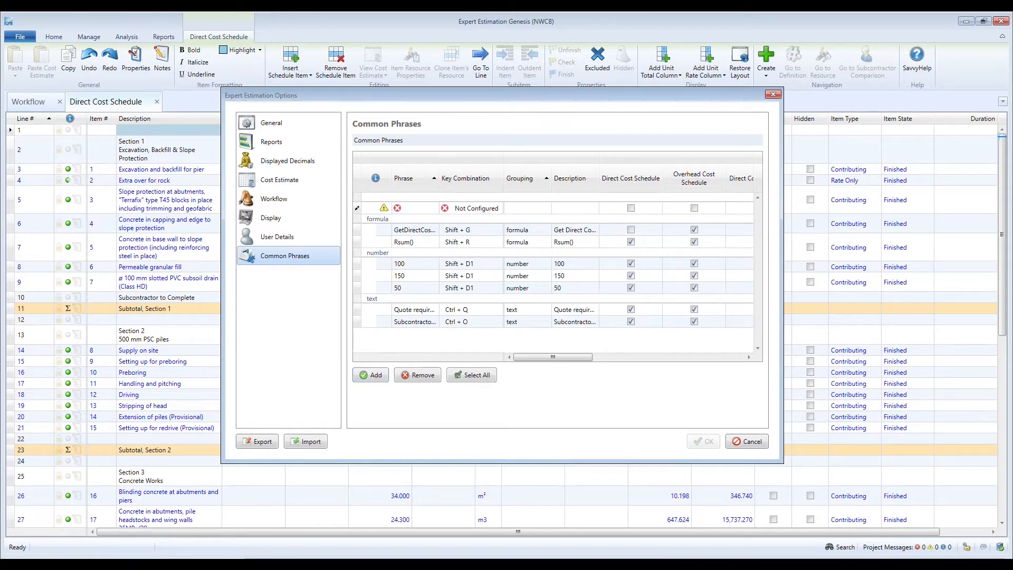
pyautogui.write('#QTY')
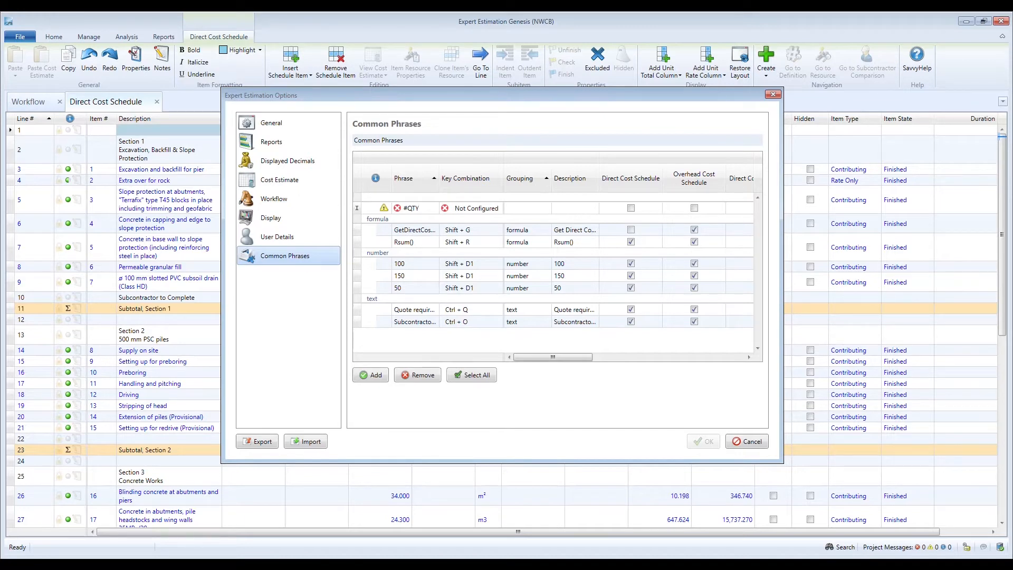
pyautogui.click(469, 208)
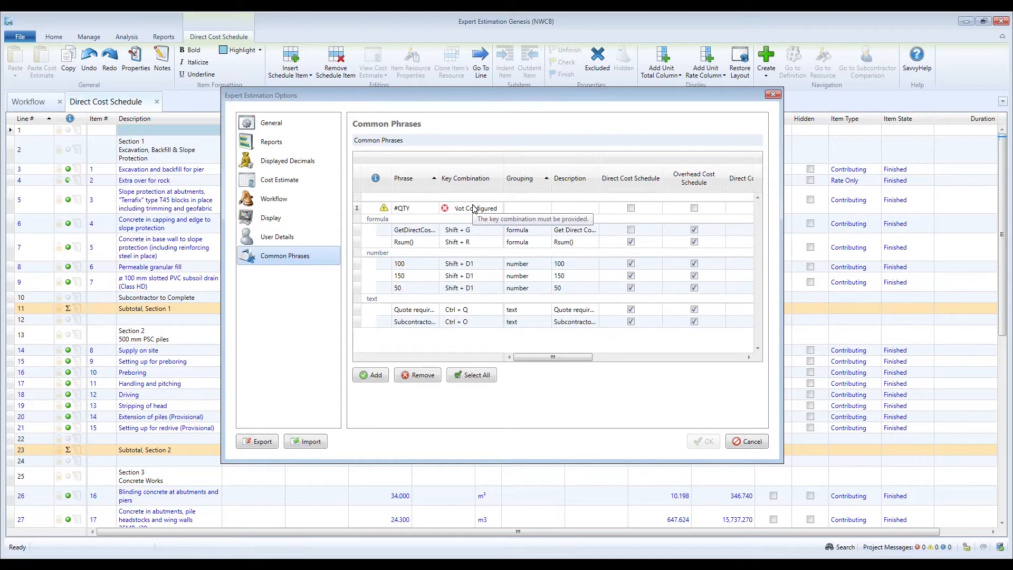
pyautogui.hotkey('shift', 'q')
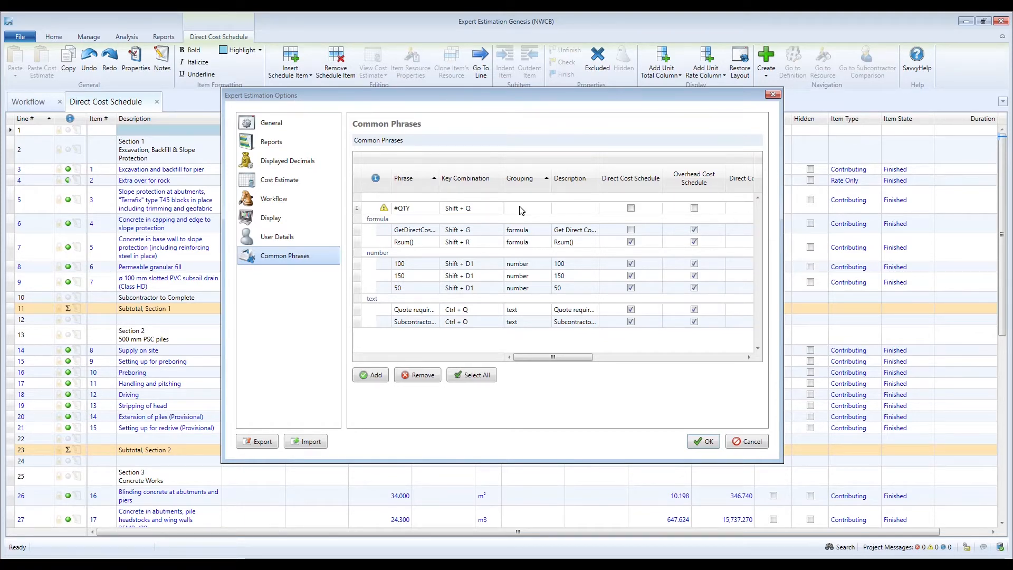
# Add another common phrase, 200, with the key combination Shift + D1.
pyautogui.click(370, 376)
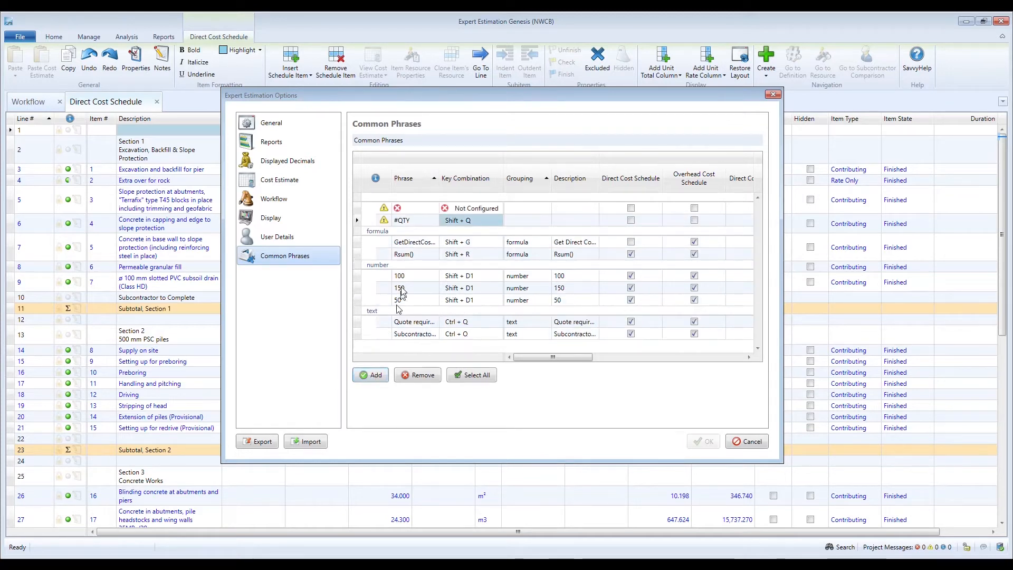
pyautogui.click(414, 207)
pyautogui.write('200')
pyautogui.press('Tab')
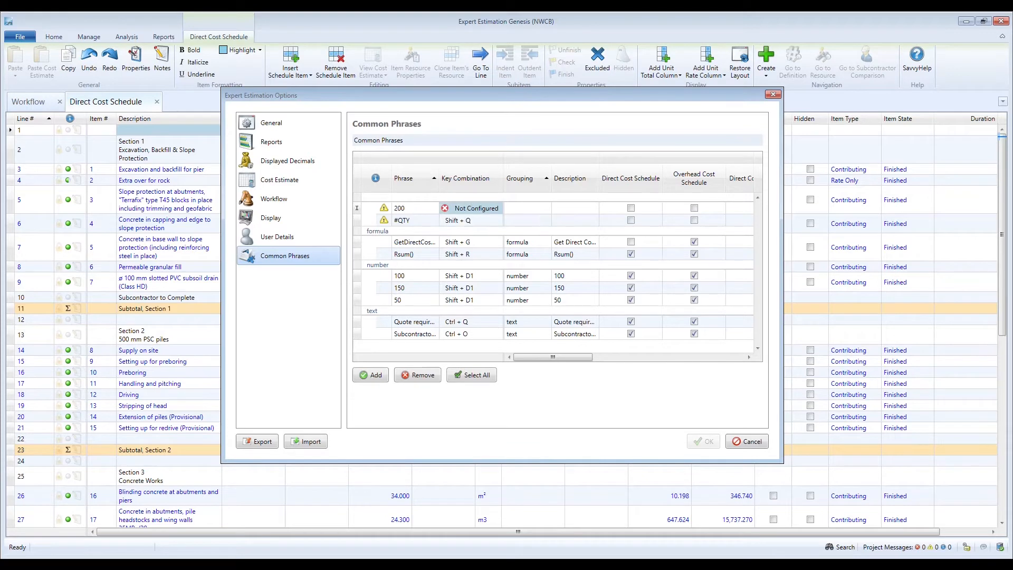
pyautogui.hotkey('shift', '1')
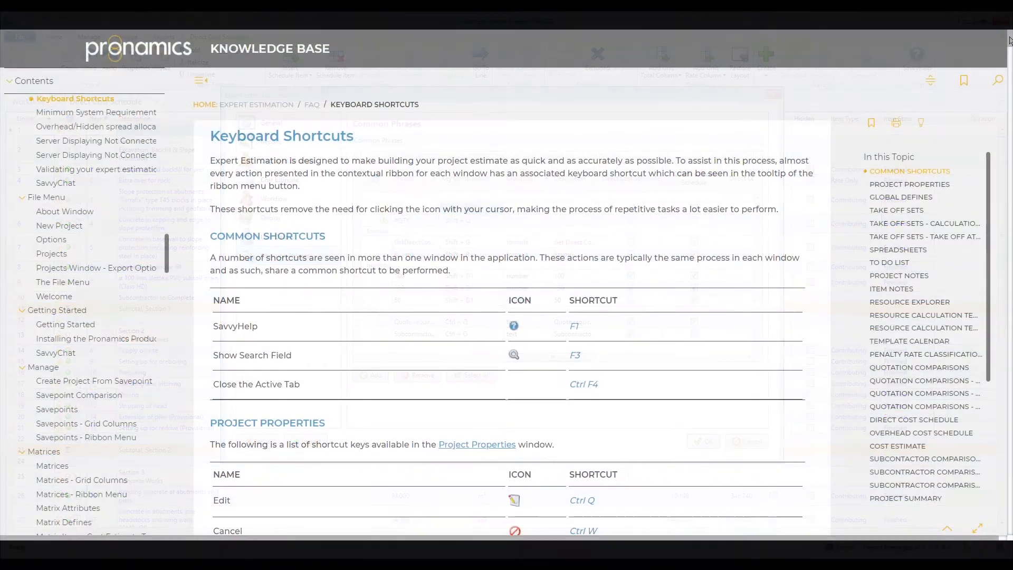
# Look through the Keyboard Shortcuts article in the Pronamics Knowledge Base for the shortcuts assigned in each window.
pyautogui.scroll(-5, 1009, 40)
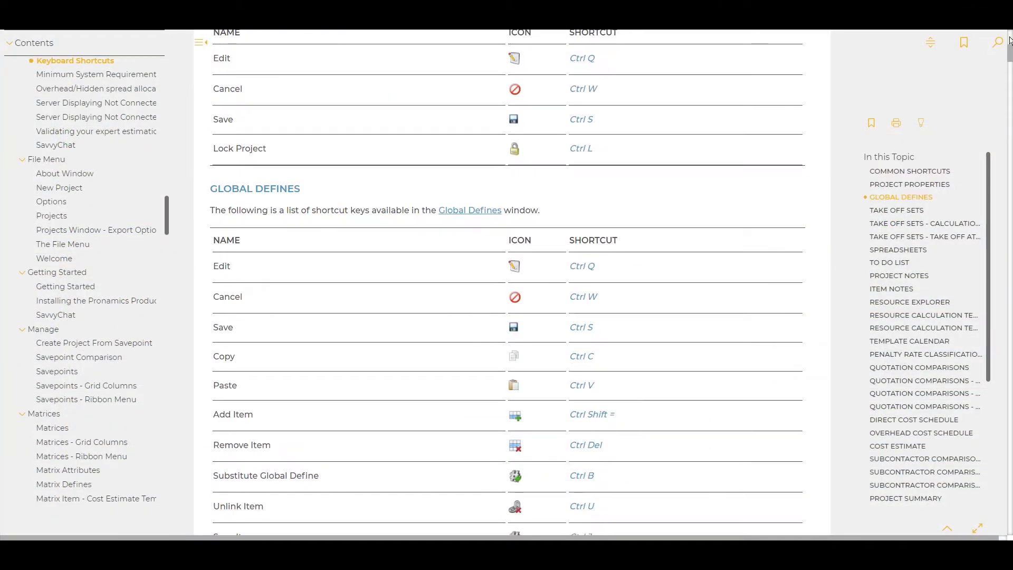
pyautogui.scroll(-5, 1009, 40)
pyautogui.scroll(-5, 1009, 41)
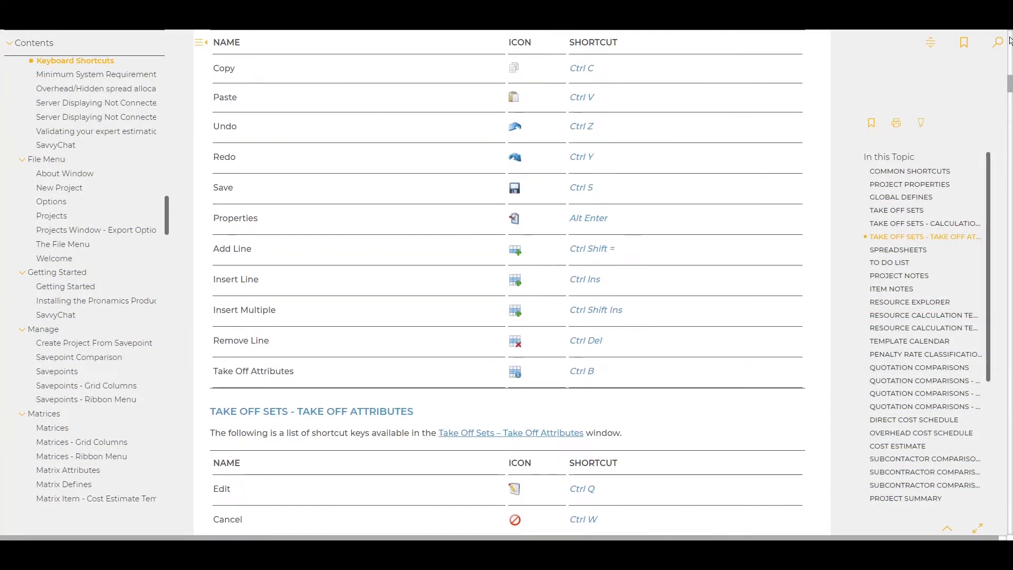
pyautogui.scroll(-5, 1009, 40)
pyautogui.scroll(-5, 1009, 40)
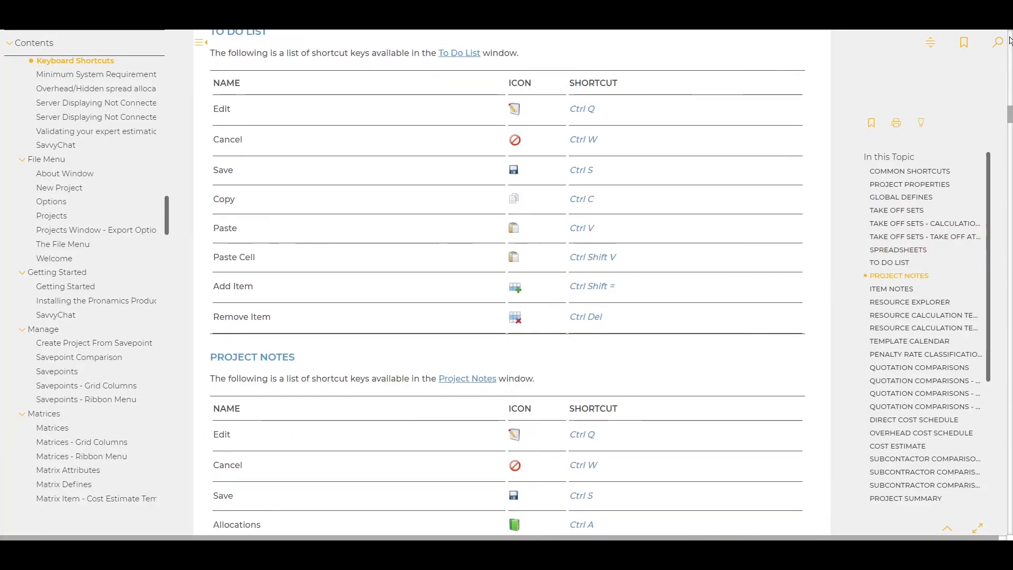
pyautogui.scroll(-5, 1009, 40)
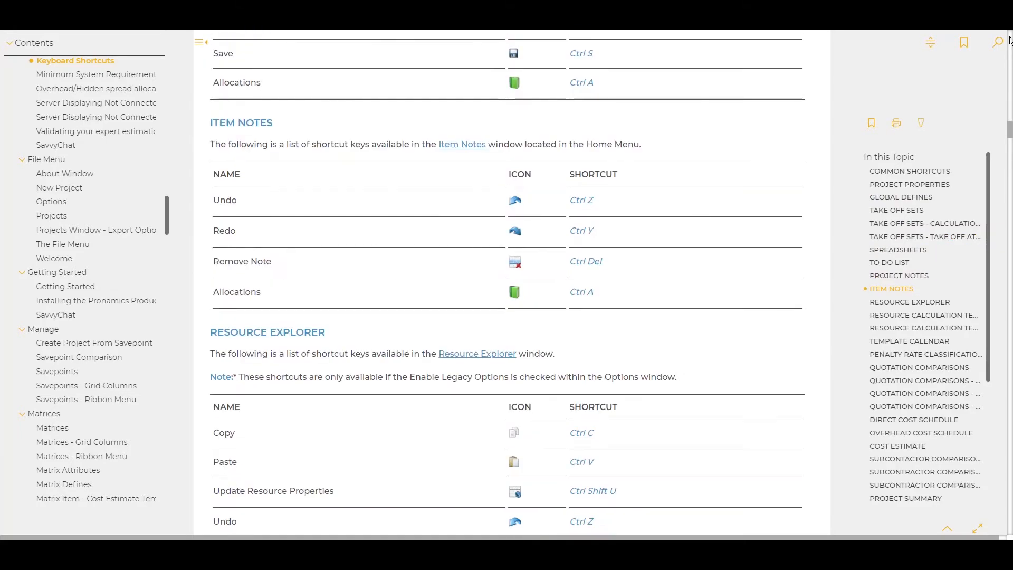
pyautogui.scroll(-5, 1009, 41)
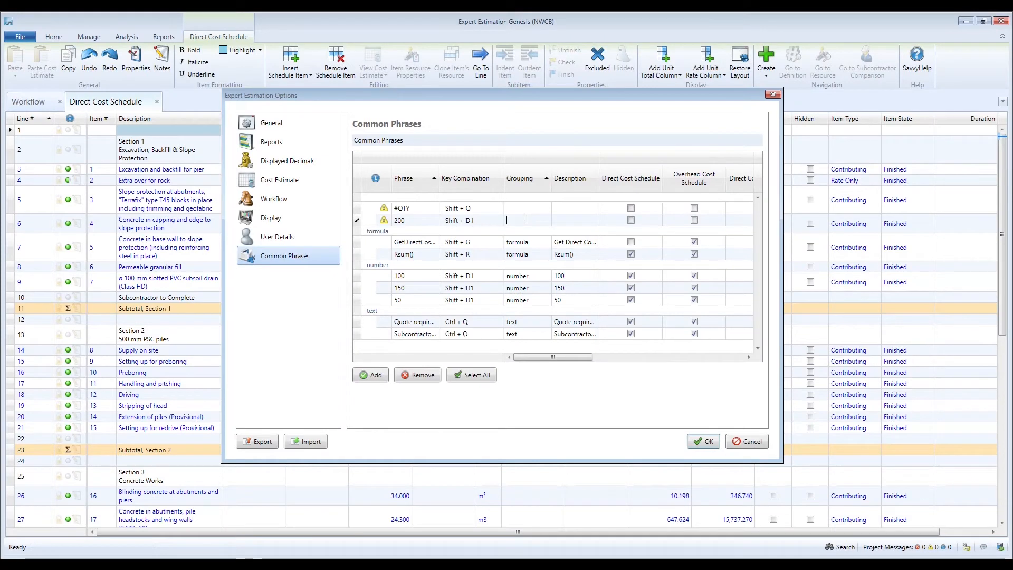
# Back in the Expert Estimation options, group the phrase 200 under "number" and the phrase #QTY under "formula".
pyautogui.write('number')
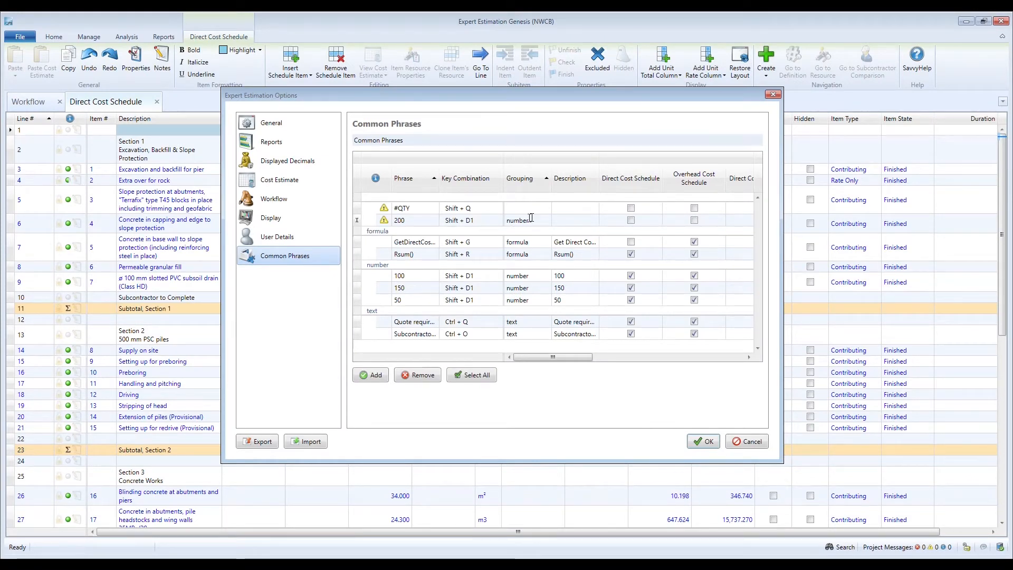
pyautogui.click(536, 208)
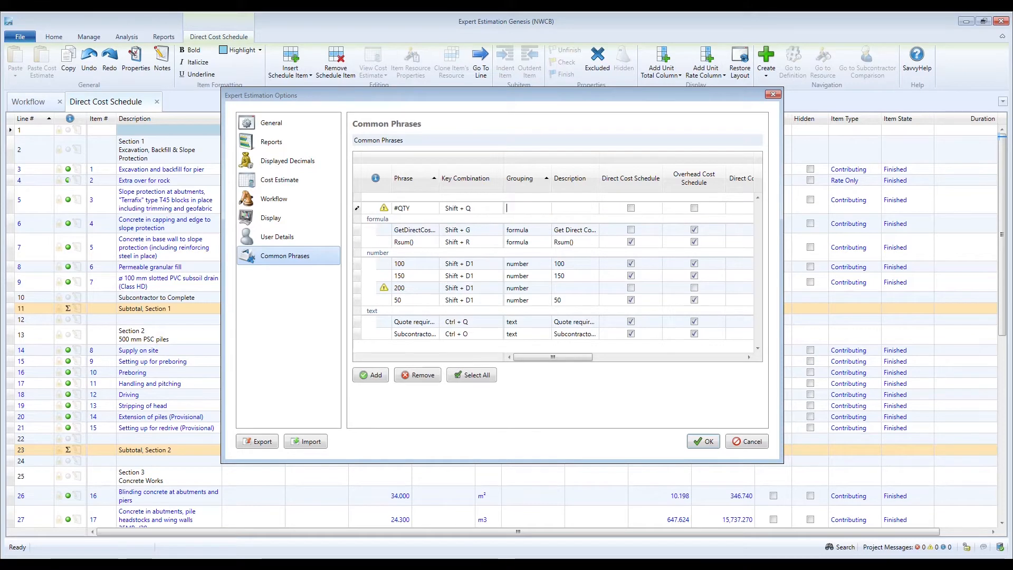
pyautogui.write('formula')
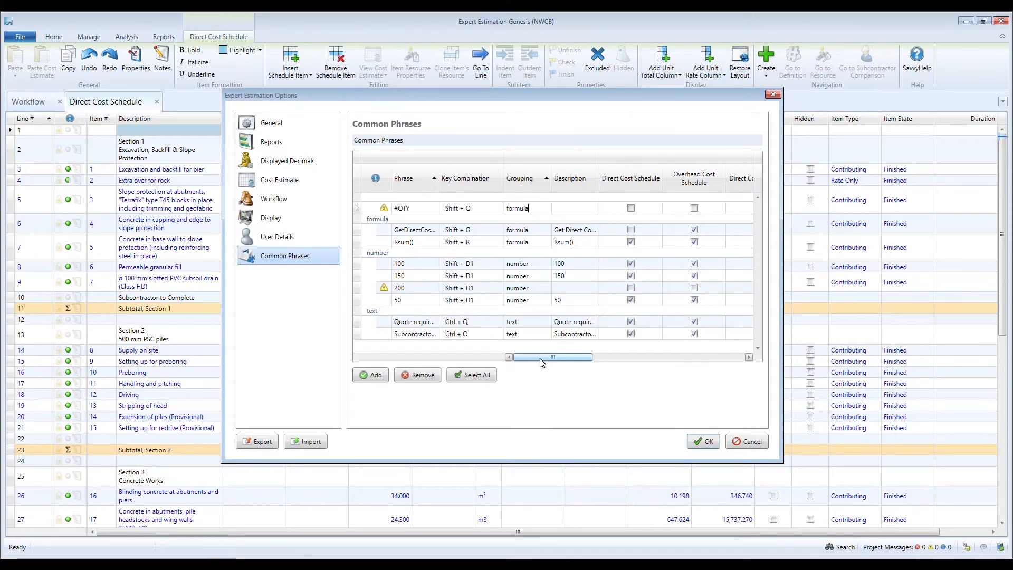
# Enable the phrases 200 and #QTY for all available windows and save the options.
pyautogui.moveTo(542, 363); pyautogui.dragTo(526, 385)
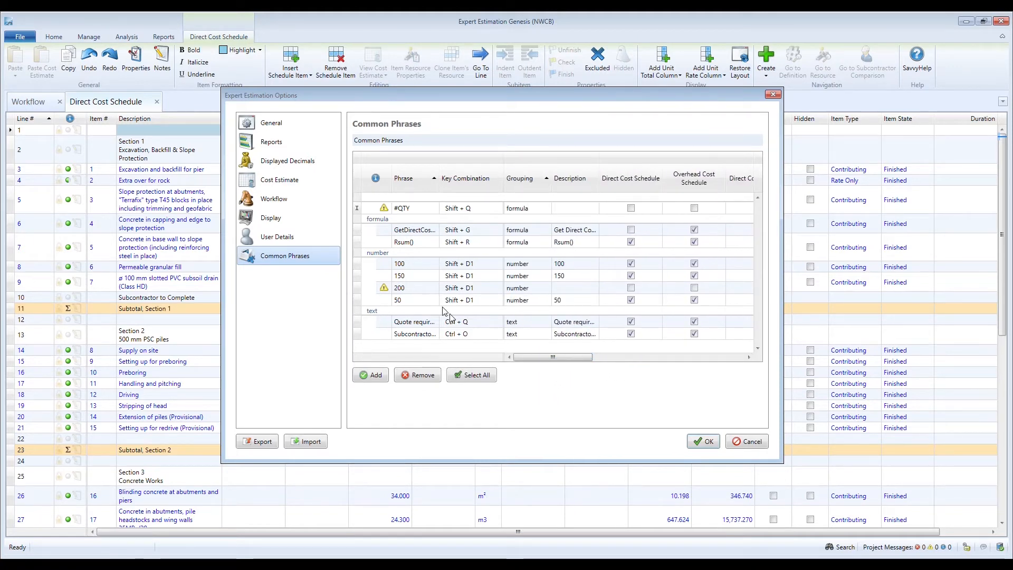
pyautogui.click(422, 288)
pyautogui.click(475, 375)
pyautogui.click(425, 210)
pyautogui.click(473, 374)
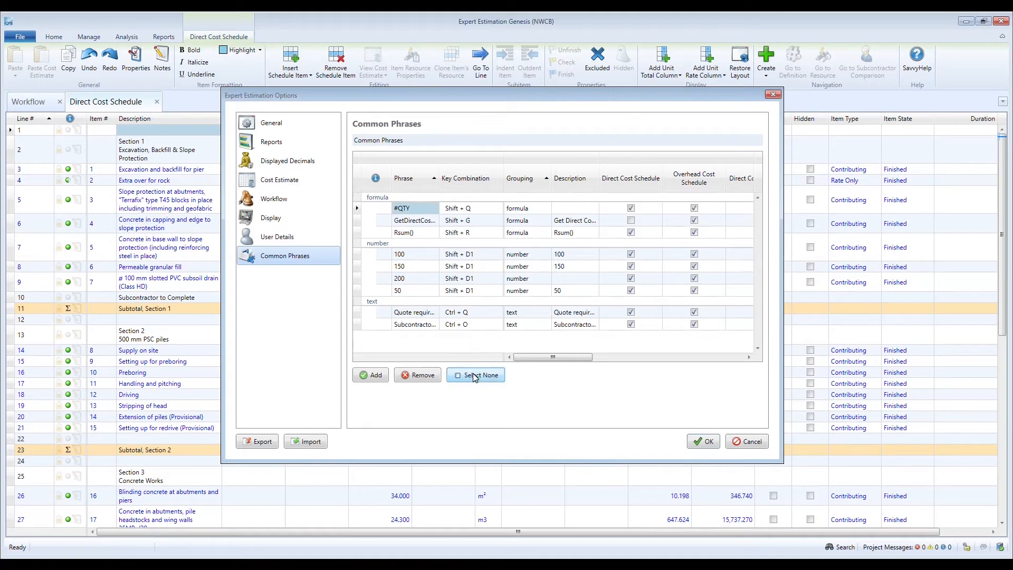
pyautogui.click(700, 446)
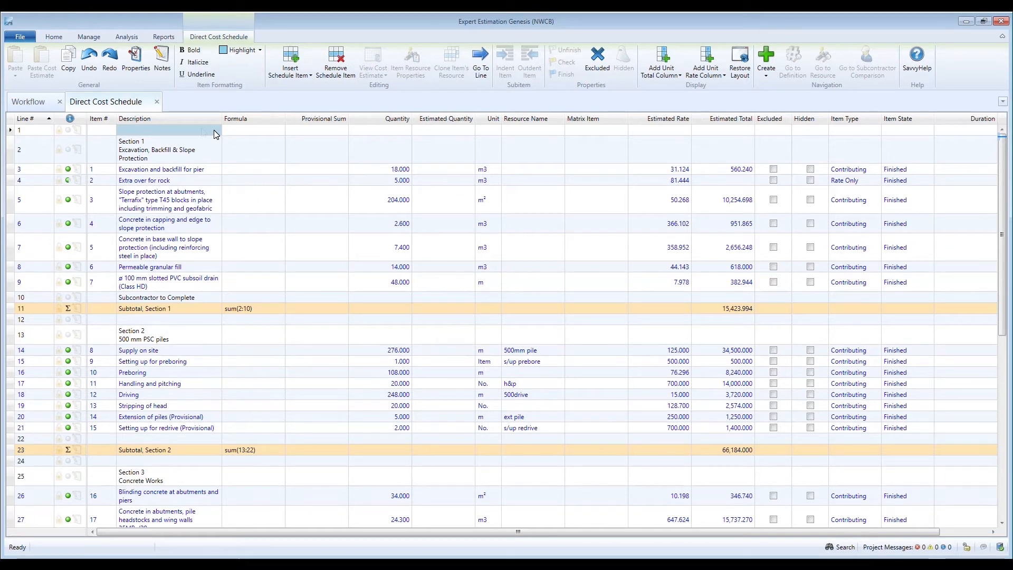
# Try the phrases "Subcontractor to Complete" and #QTY one after the other in line 1's description, then undo the insertion.
pyautogui.hotkey('ctrl', 'y')
pyautogui.hotkey('ctrl', '2')
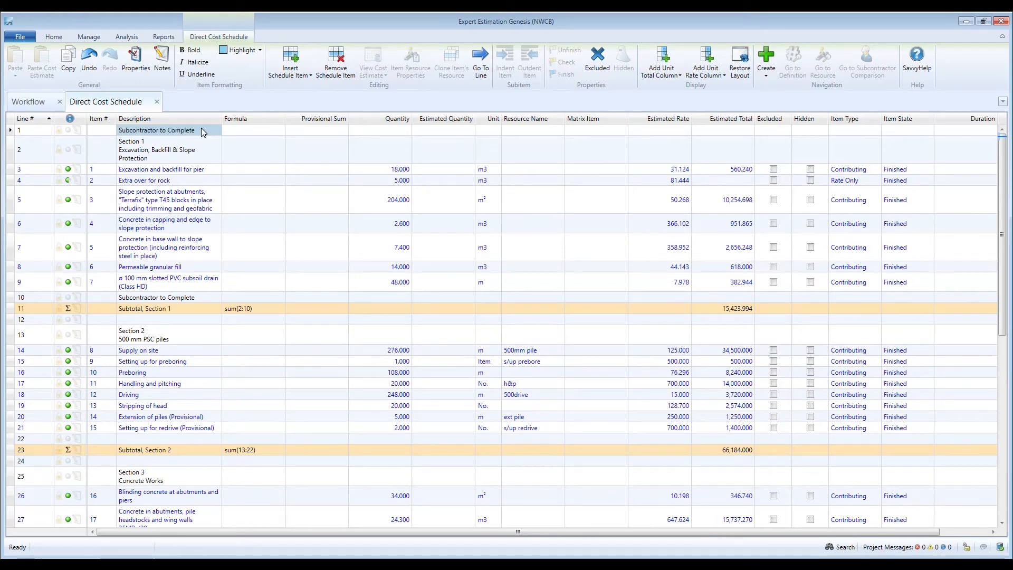
pyautogui.hotkey('ctrl', '3')
pyautogui.hotkey('ctrl', '4')
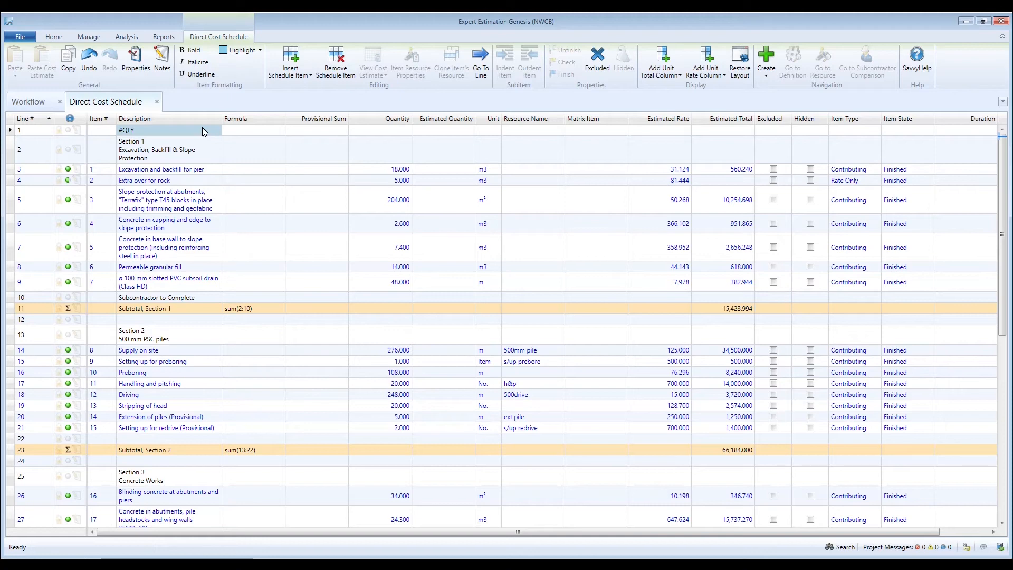
pyautogui.hotkey('ctrl', 'z')
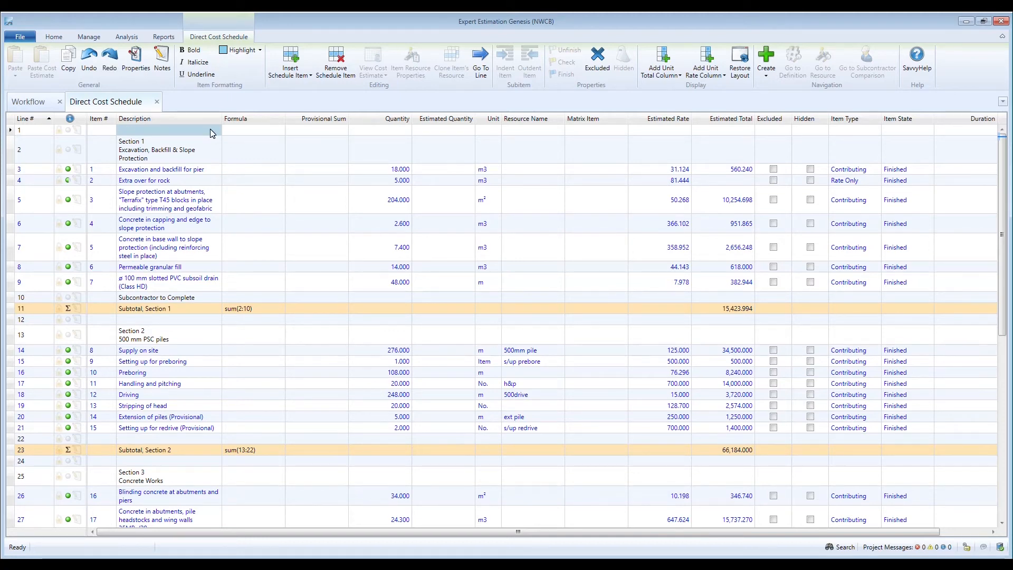
# Insert the phrase 200 into line 1's description, choosing it among the phrases that share the Shift + D1 combination.
pyautogui.hotkey('shift', '1')
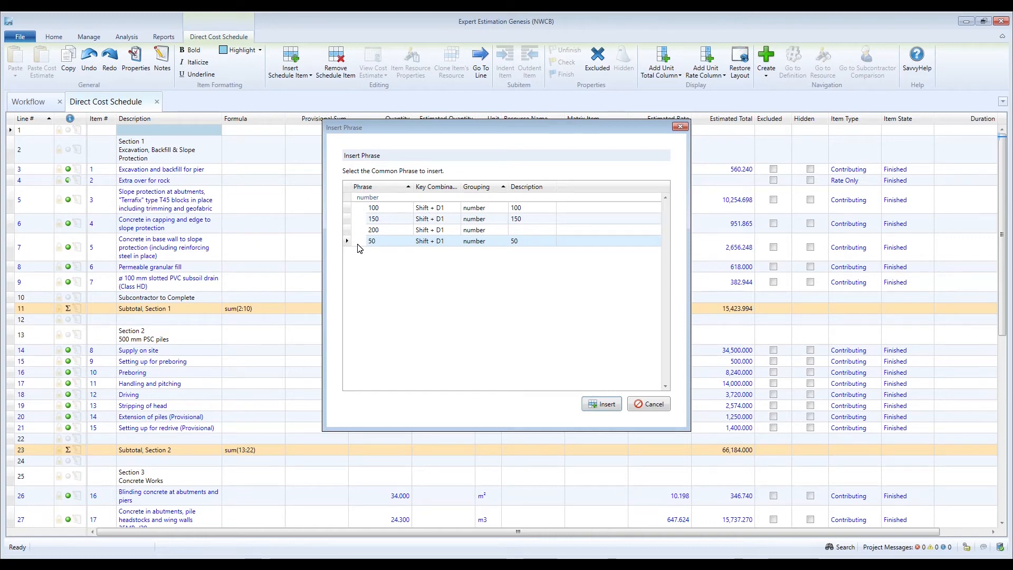
pyautogui.click(393, 230)
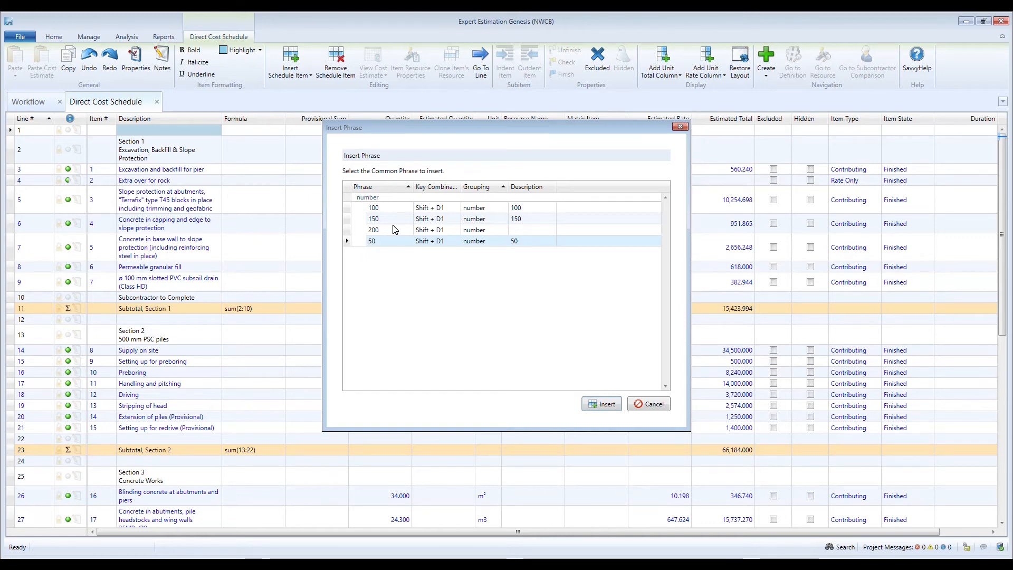
pyautogui.click(607, 407)
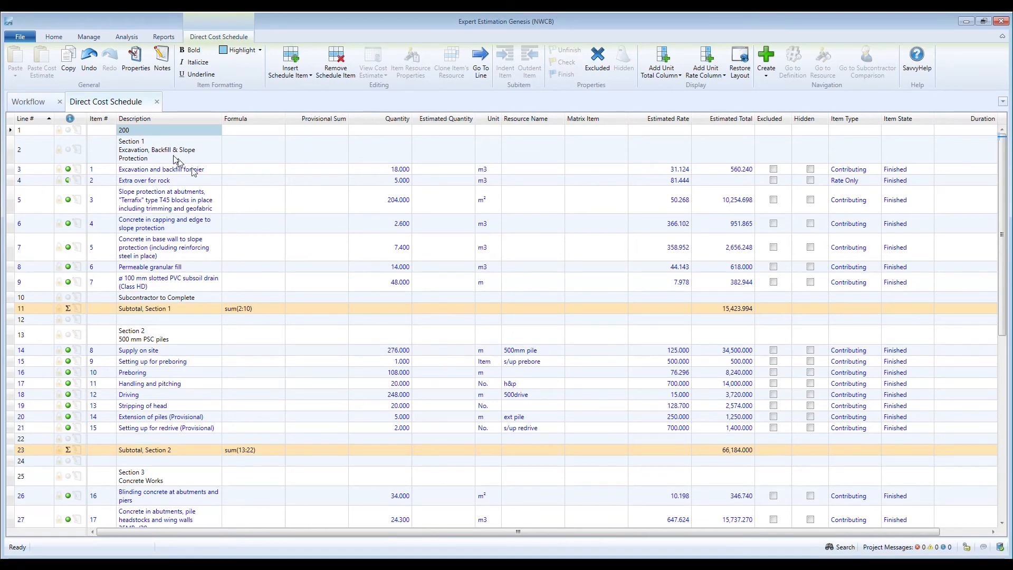
# Open the Common Phrases page of the program options.
pyautogui.click(25, 36)
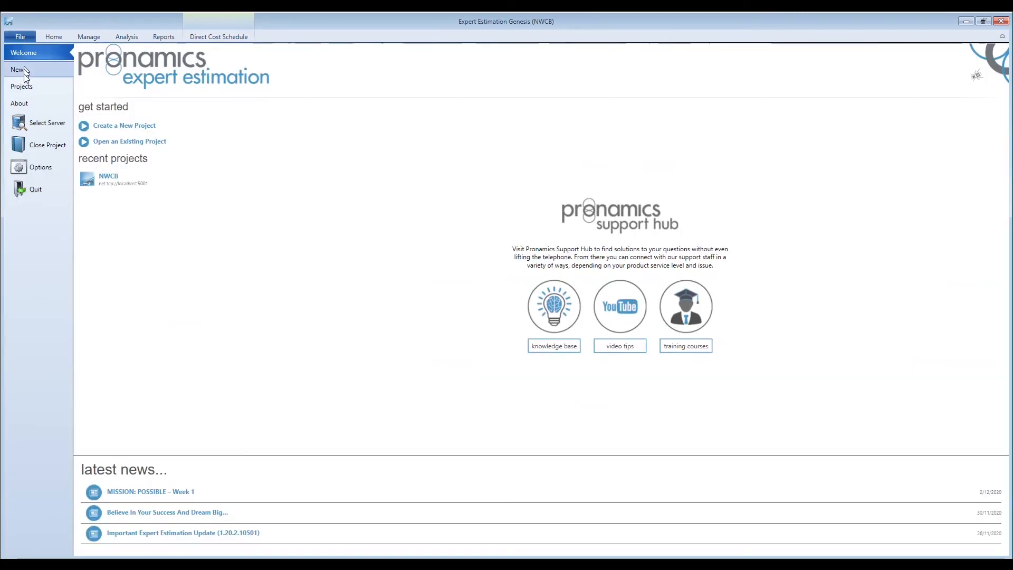
pyautogui.click(27, 166)
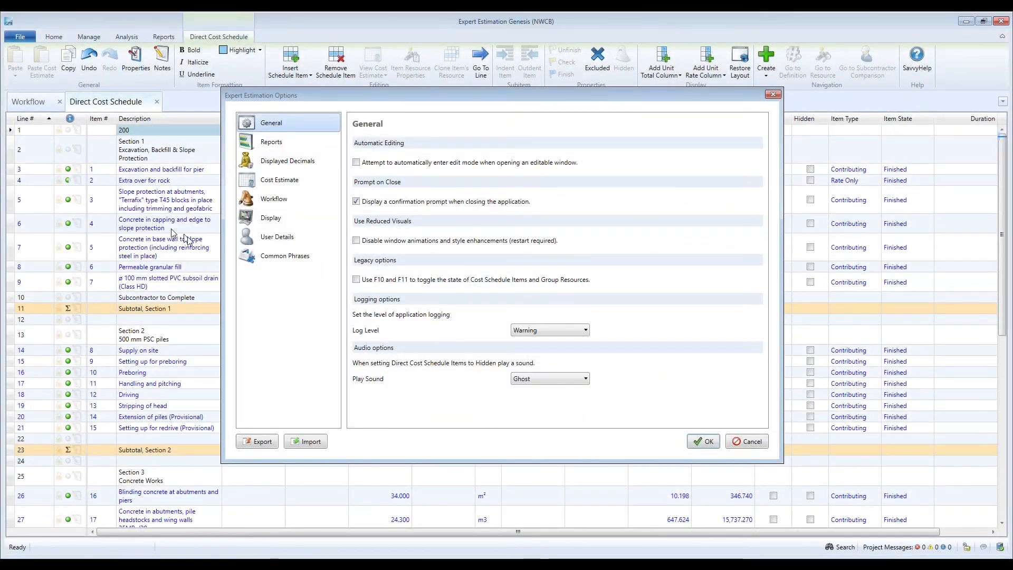
pyautogui.click(265, 260)
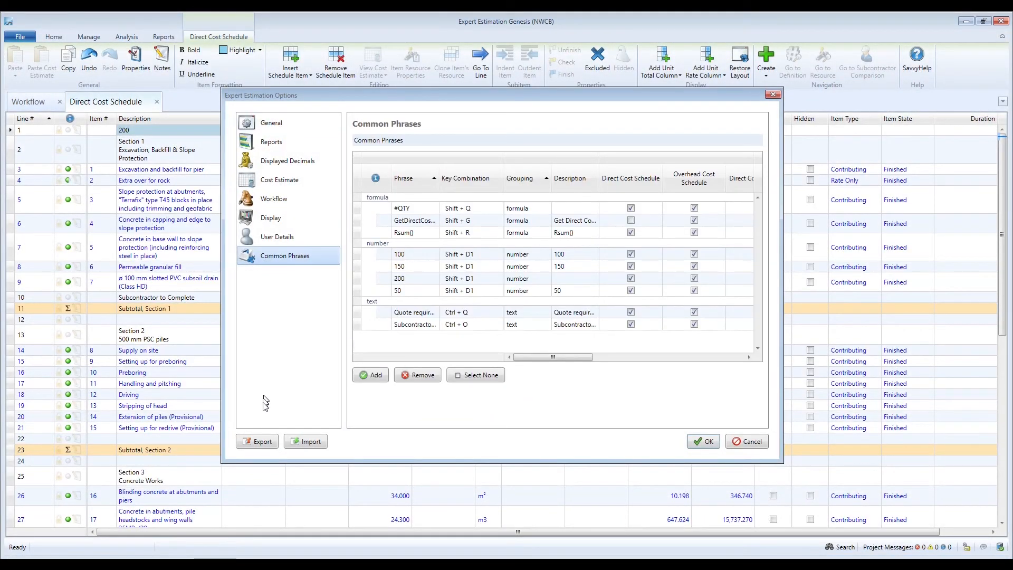